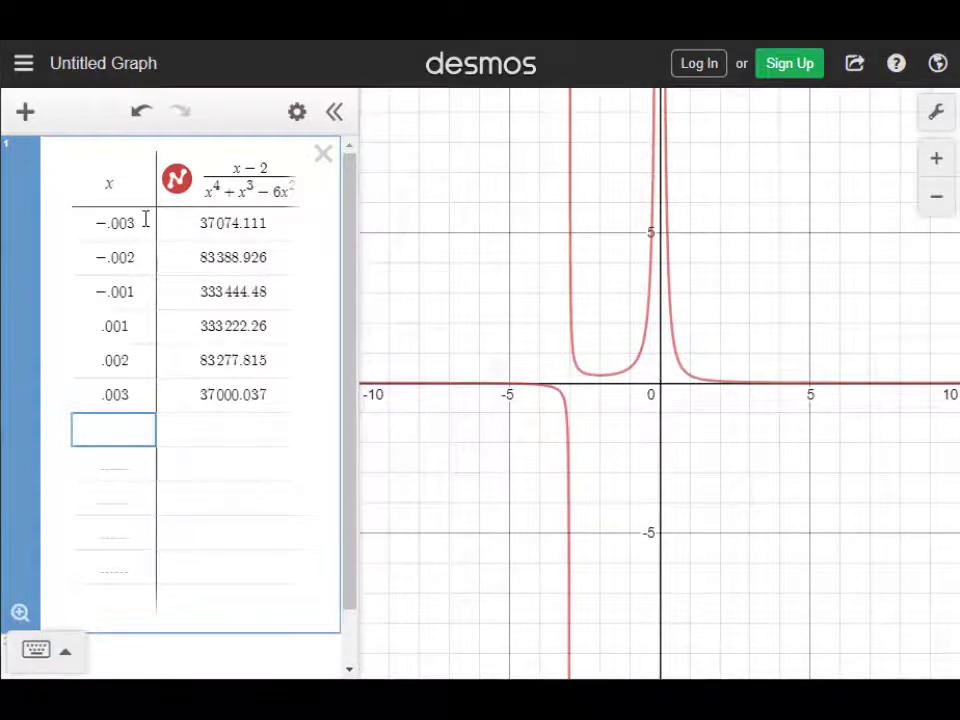
Clear all six x-values near 0, from −.003 through .003, out of the function table.
{"action": "double_click", "coordinate": [105, 223]}
{"action": "key", "text": "BackSpace"}
{"action": "double_click", "coordinate": [142, 261]}
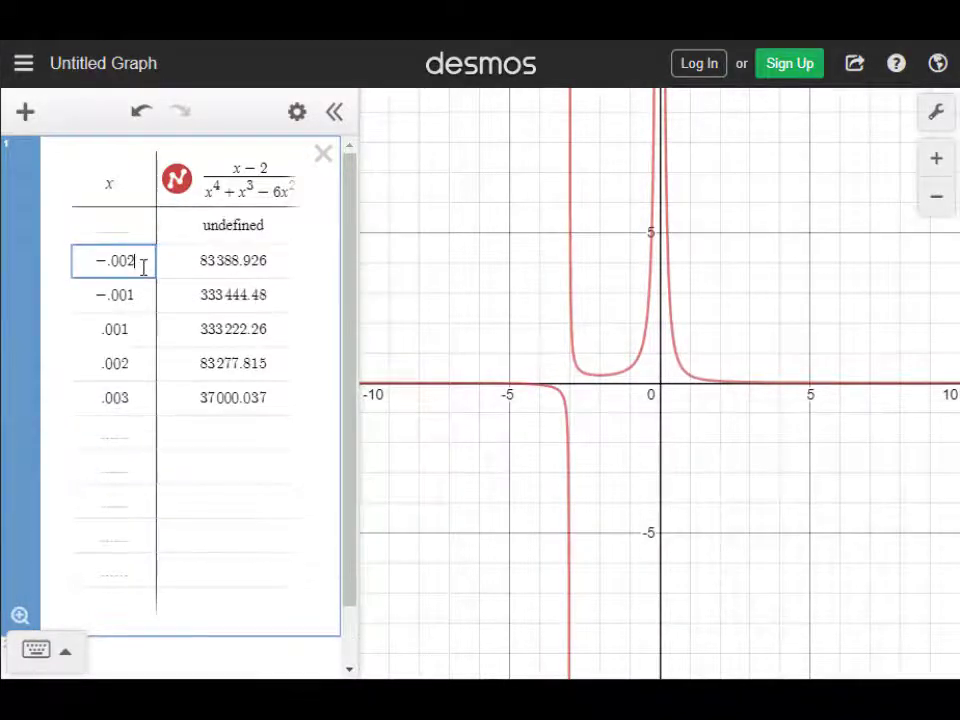
{"action": "key", "text": "BackSpace"}
{"action": "double_click", "coordinate": [139, 298]}
{"action": "key", "text": "BackSpace"}
{"action": "double_click", "coordinate": [115, 335]}
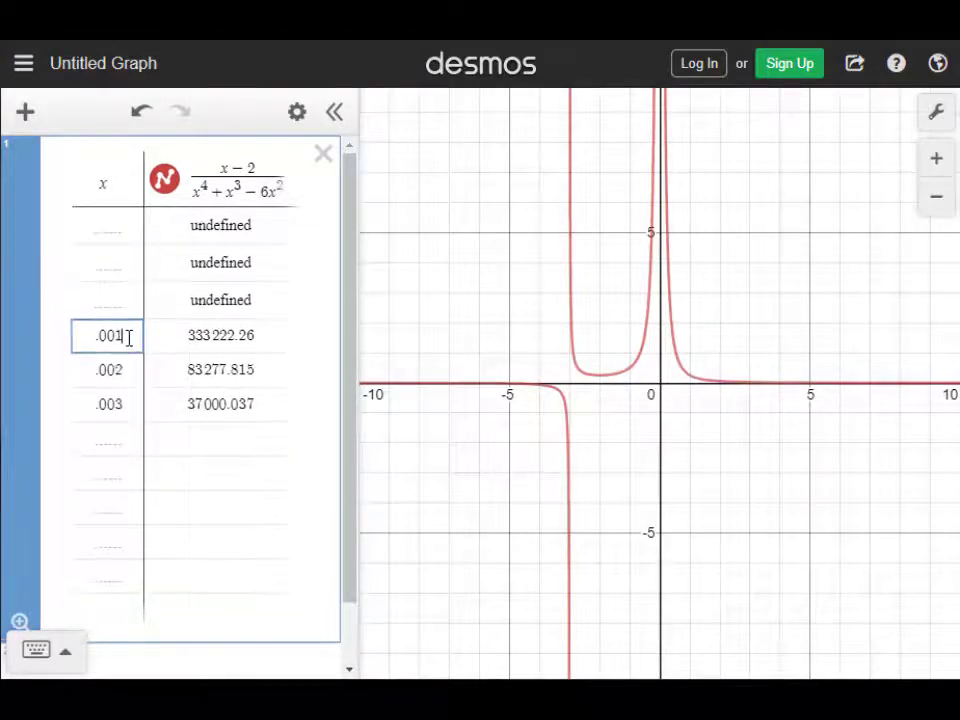
{"action": "key", "text": "BackSpace"}
{"action": "double_click", "coordinate": [116, 370]}
{"action": "key", "text": "BackSpace"}
{"action": "double_click", "coordinate": [115, 406]}
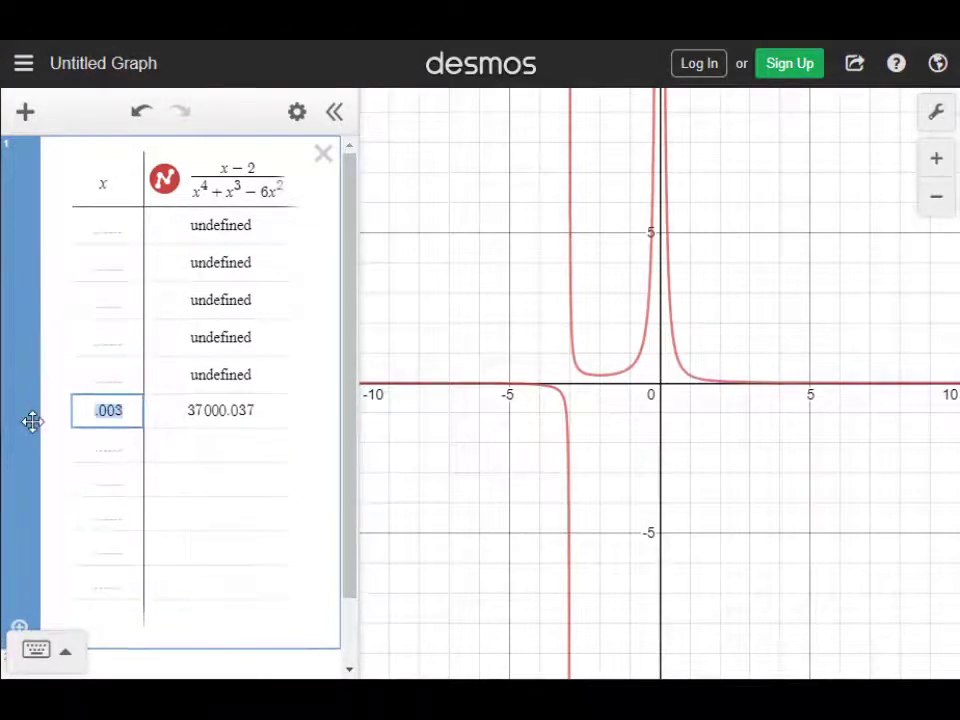
{"action": "key", "text": "BackSpace"}
Enter −3.003, −3.002 and −3.001 as the first three x-values in the table.
{"action": "left_click", "coordinate": [100, 225]}
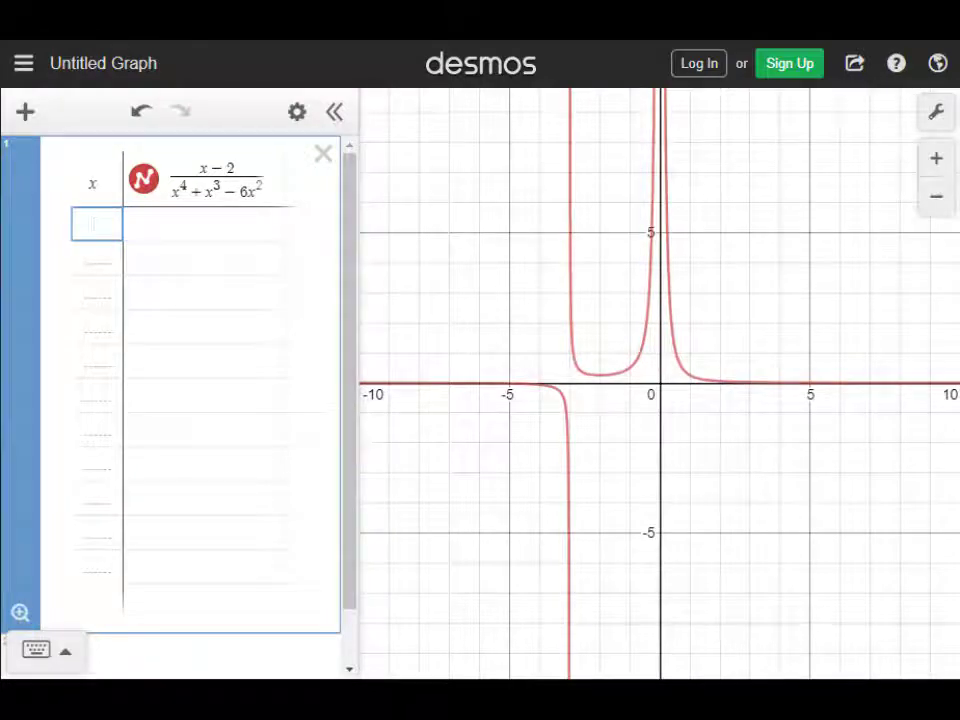
{"action": "type", "text": "-3"}
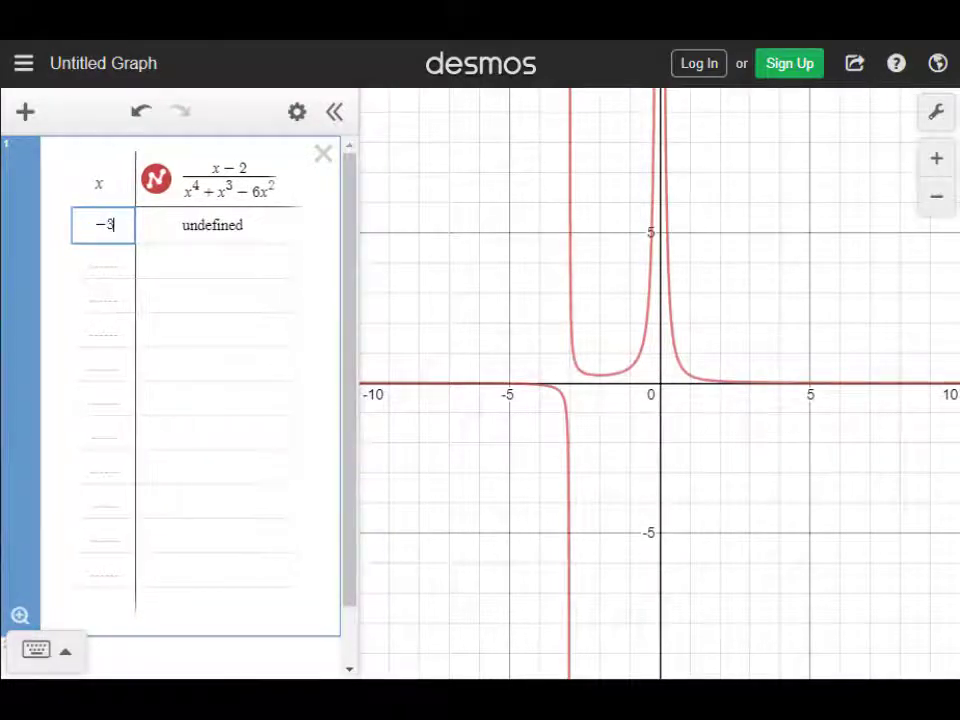
{"action": "type", "text": ".003"}
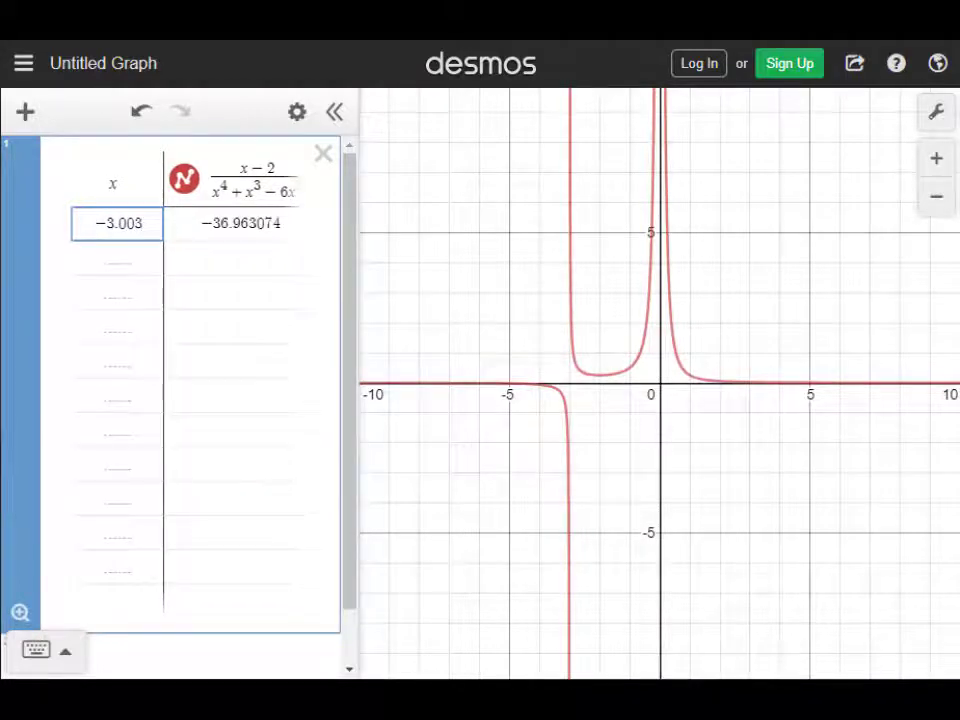
{"action": "key", "text": "Return"}
{"action": "type", "text": "-3.00"}
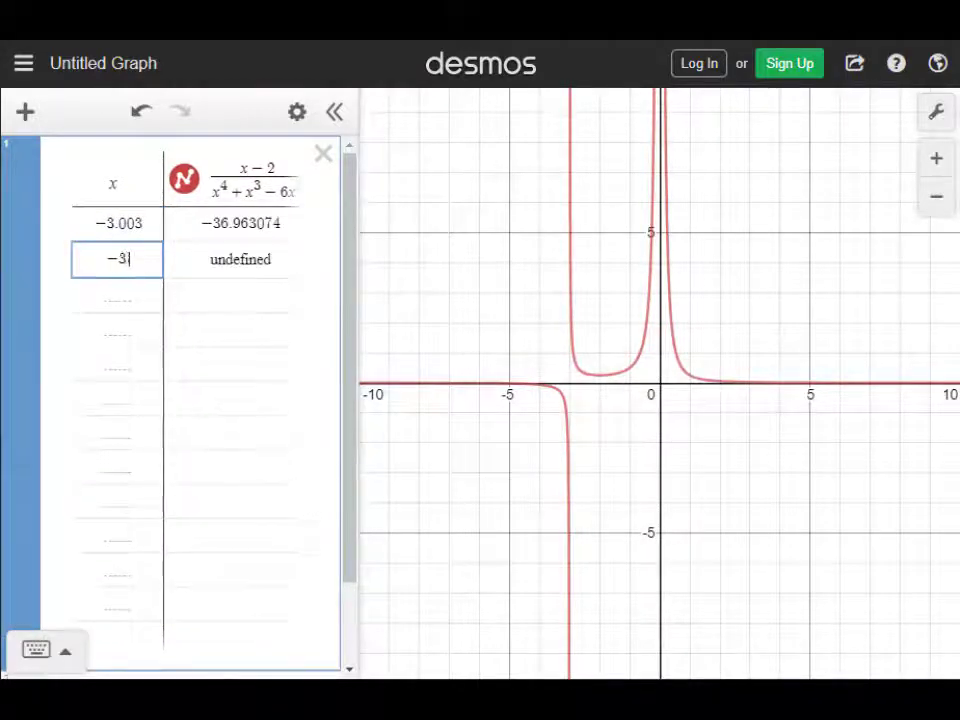
{"action": "type", "text": "2"}
{"action": "key", "text": "Return"}
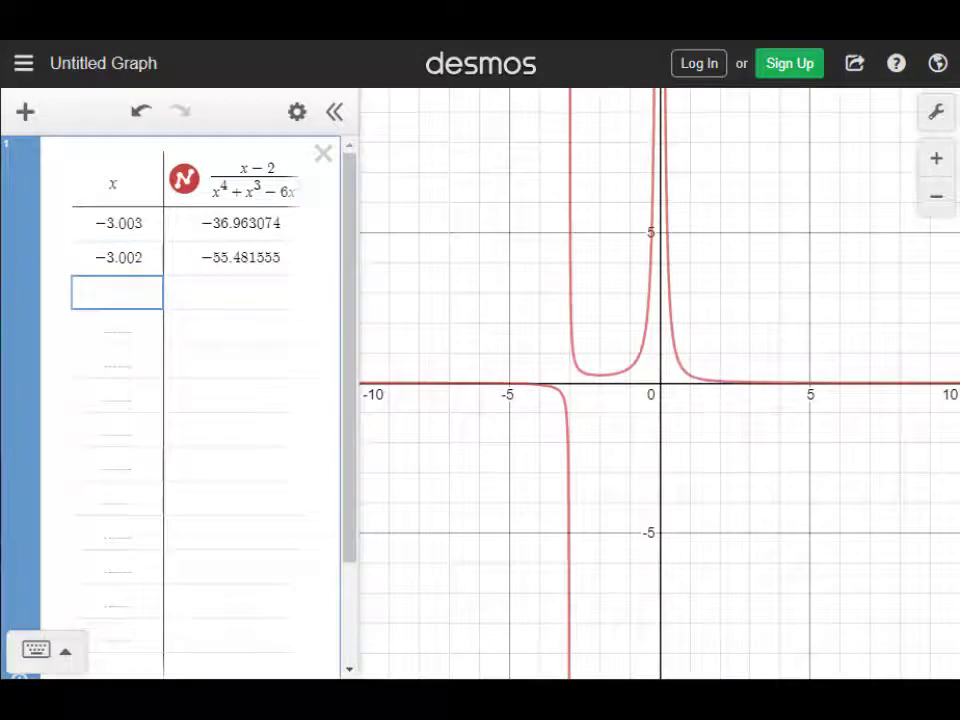
{"action": "type", "text": "-3.001"}
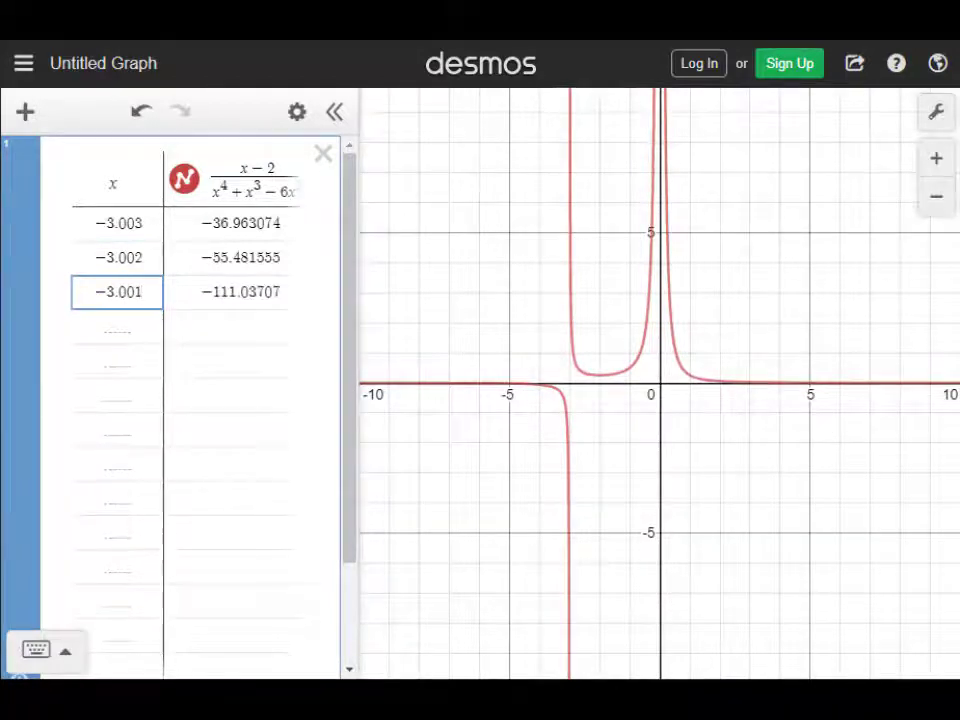
{"action": "key", "text": "Return"}
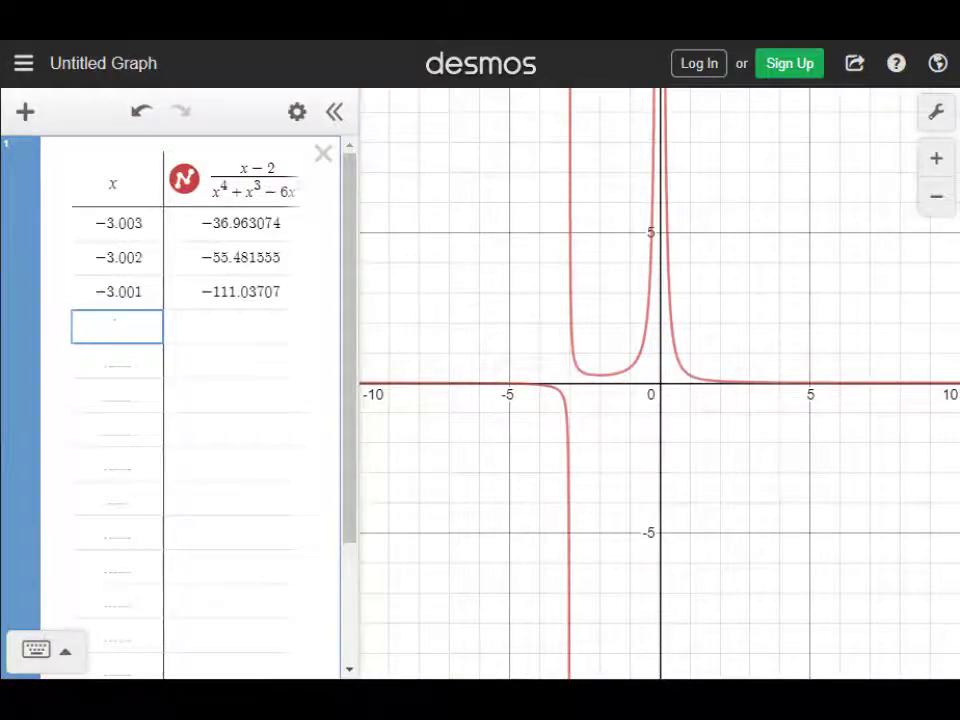
Add −2.999, −2.998 and −2.997 as the next three x-values in the table.
{"action": "type", "text": "-2.9"}
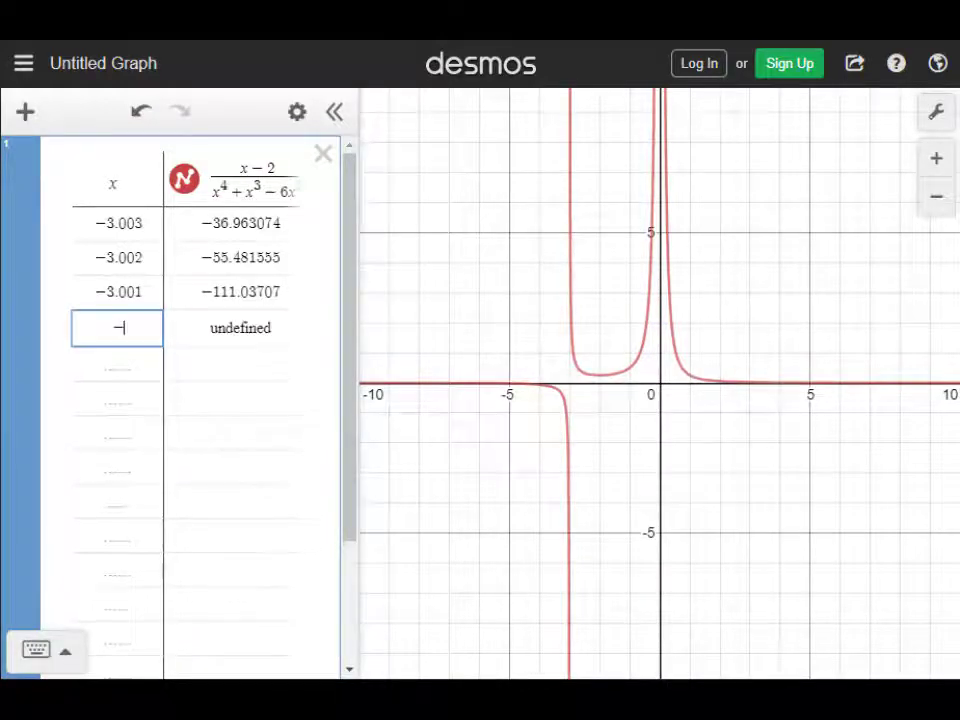
{"action": "type", "text": "999"}
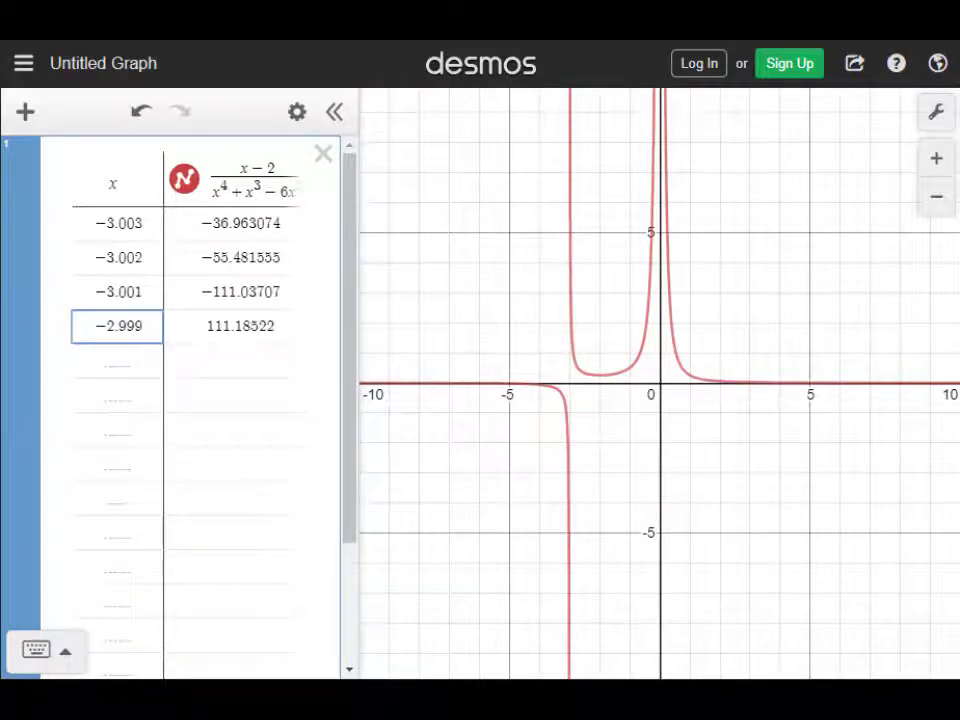
{"action": "key", "text": "Return"}
{"action": "type", "text": "-2.998"}
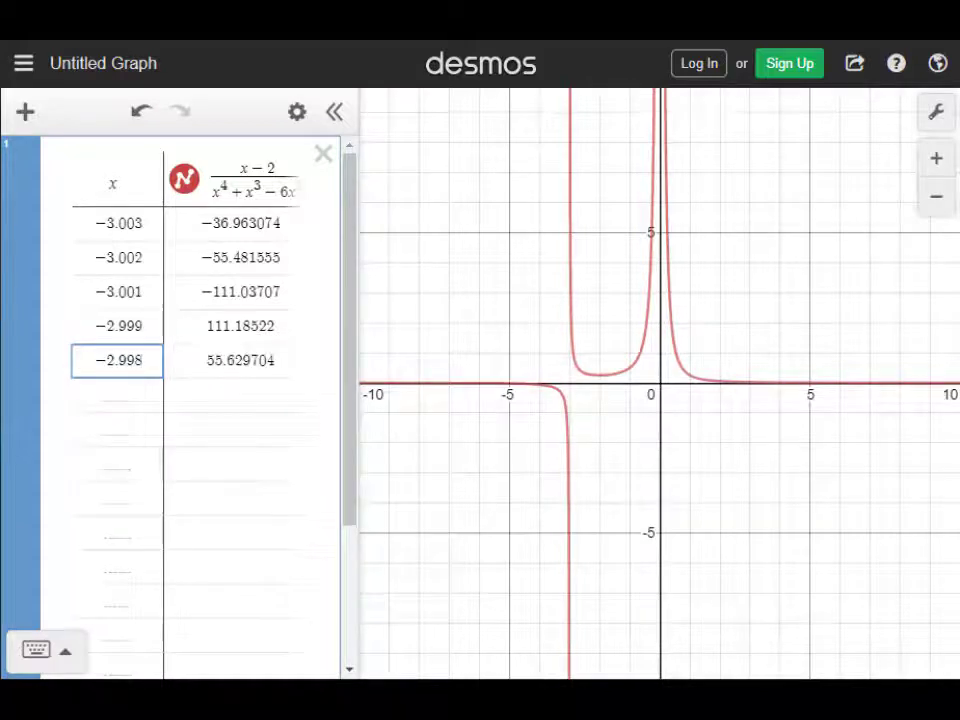
{"action": "key", "text": "Return"}
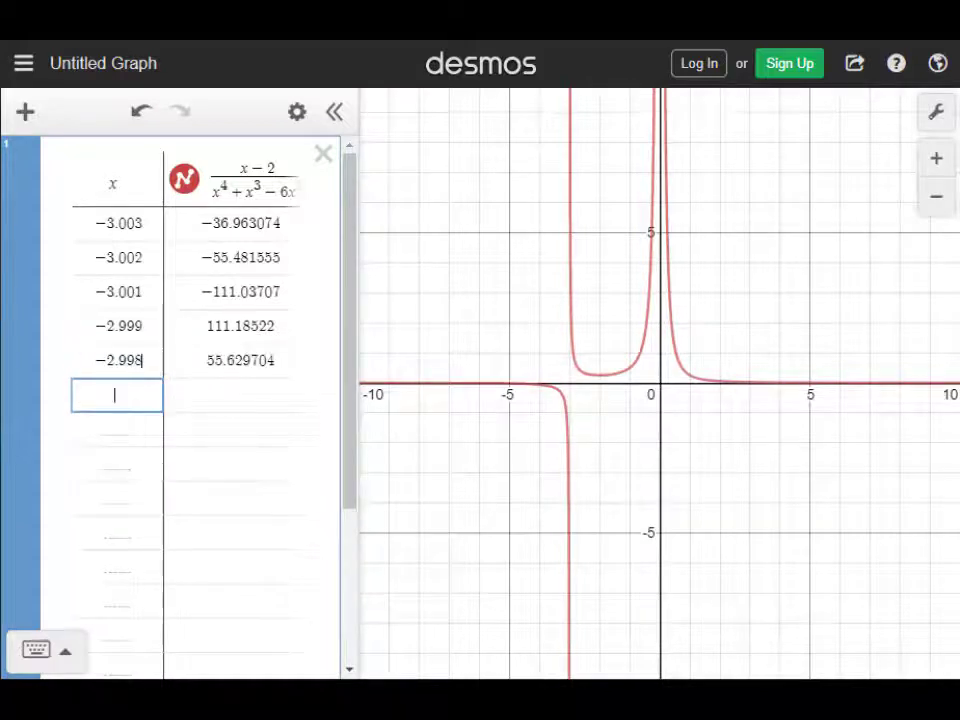
{"action": "type", "text": "-2"}
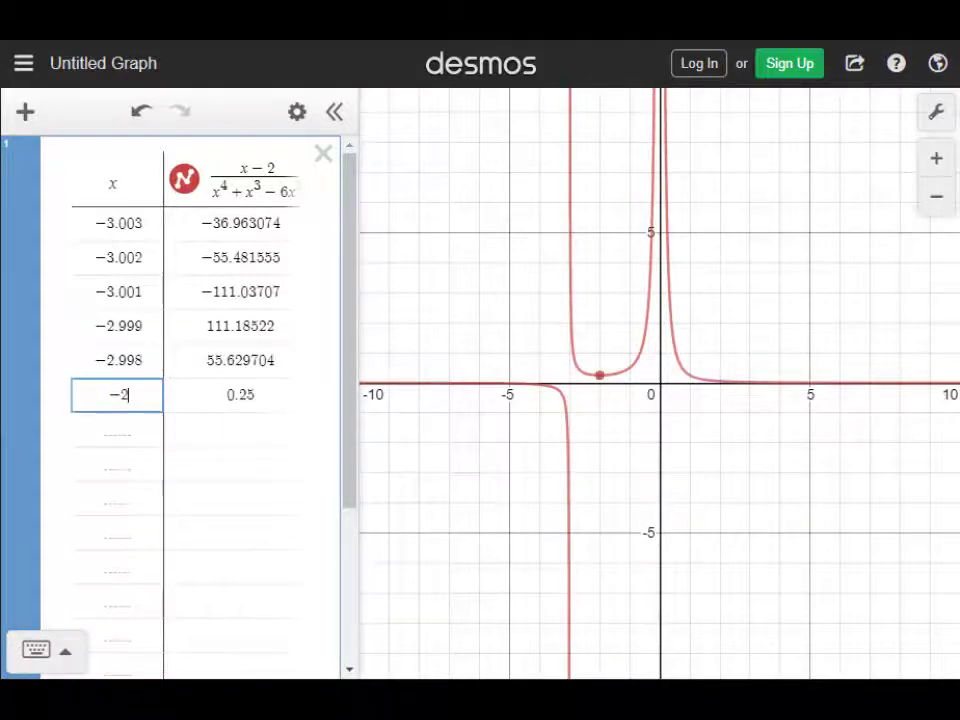
{"action": "type", "text": ".997"}
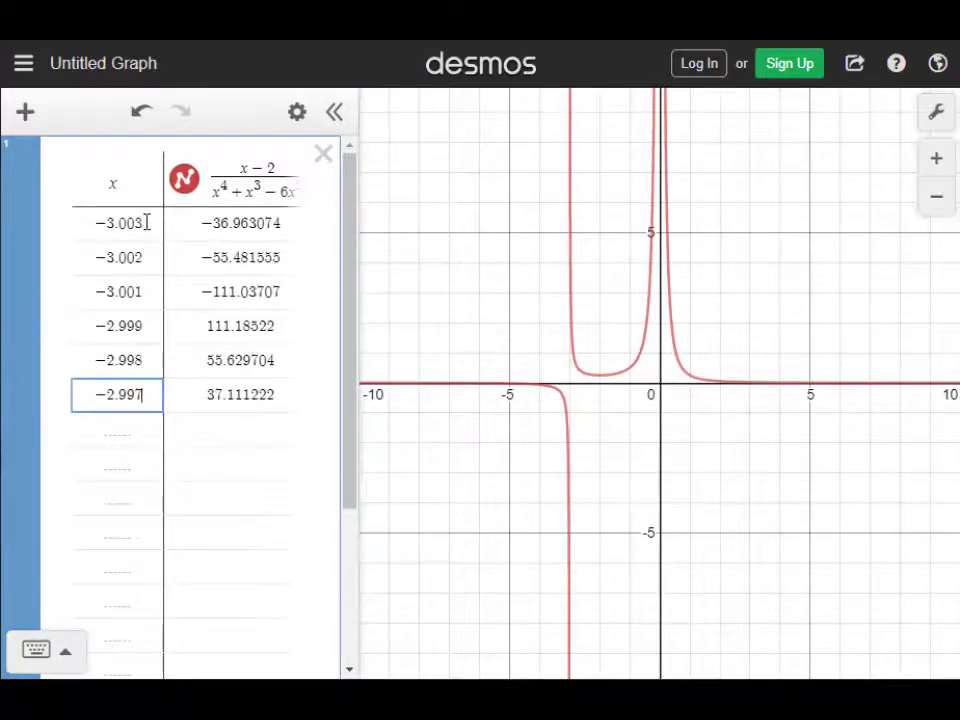
Clear all six x-values near −3, from −3.003 through −2.997, out of the function table.
{"action": "left_click_drag", "start_coordinate": [147, 222], "coordinate": [51, 226]}
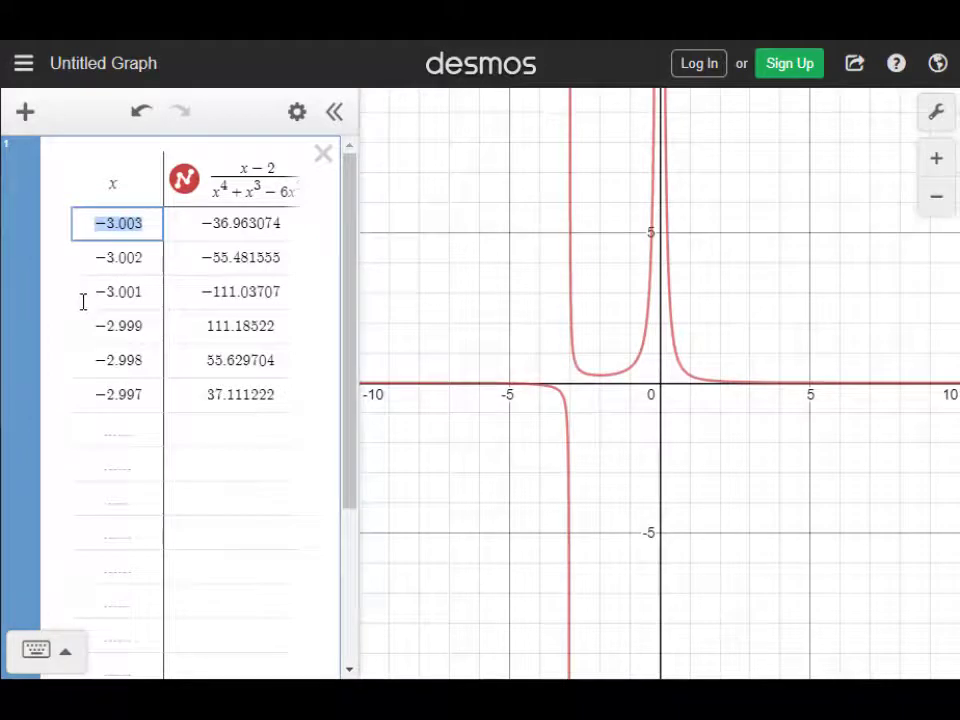
{"action": "key", "text": "BackSpace"}
{"action": "left_click_drag", "start_coordinate": [158, 263], "coordinate": [79, 264]}
{"action": "key", "text": "BackSpace"}
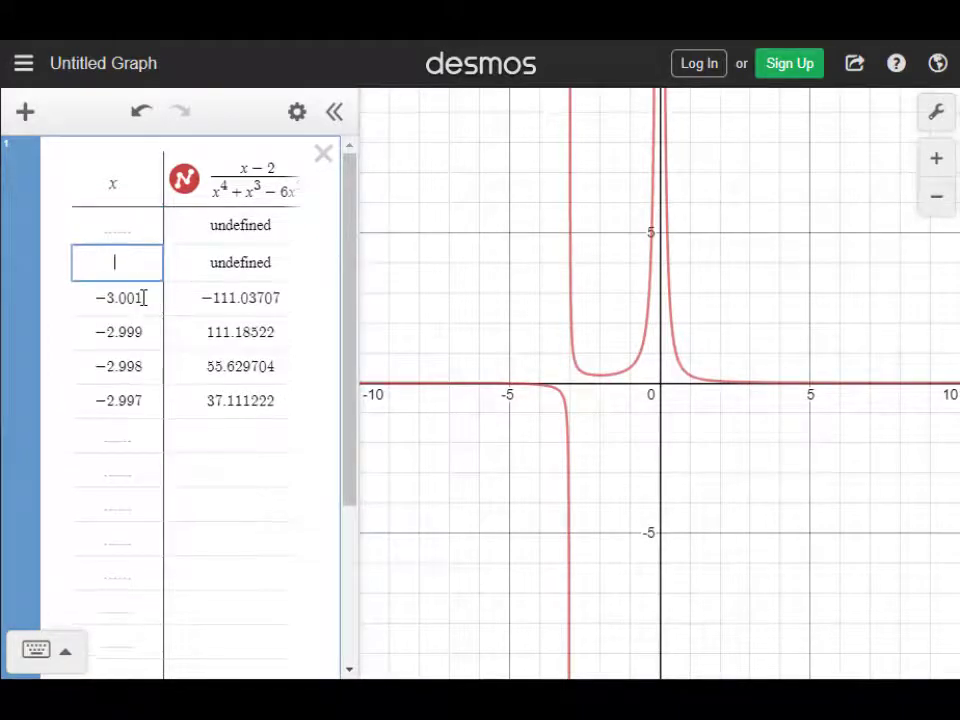
{"action": "left_click_drag", "start_coordinate": [144, 298], "coordinate": [107, 298]}
{"action": "key", "text": "BackSpace"}
{"action": "left_click_drag", "start_coordinate": [153, 337], "coordinate": [103, 371]}
{"action": "key", "text": "BackSpace"}
{"action": "key", "text": "BackSpace"}
{"action": "left_click_drag", "start_coordinate": [153, 410], "coordinate": [60, 411]}
{"action": "key", "text": "BackSpace"}
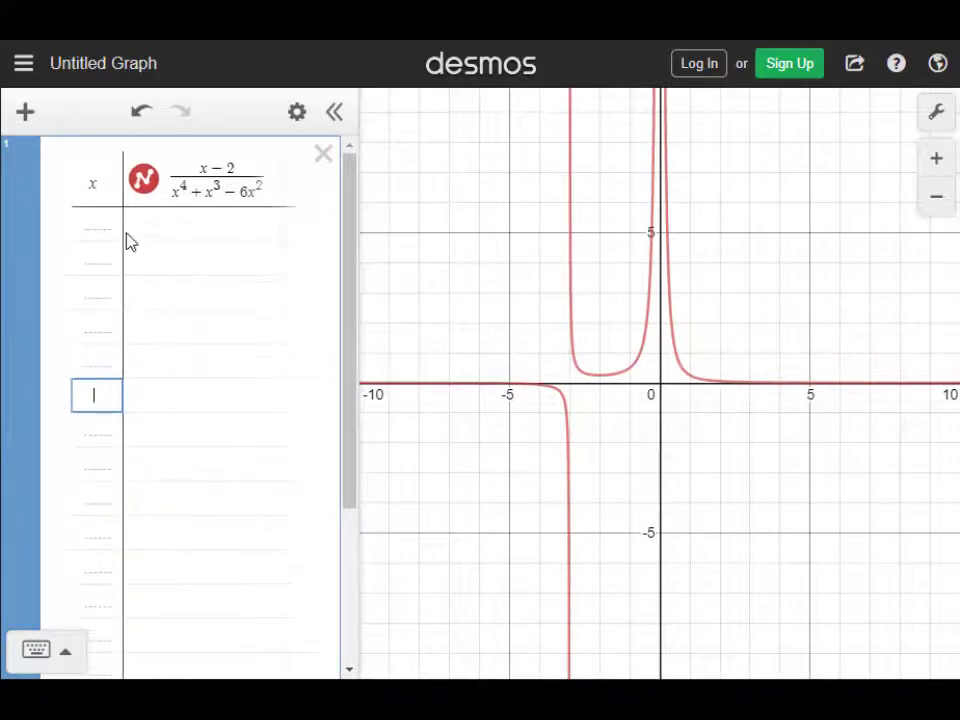
Enter 1.997, 1.998 and 1.999 as the first three x-values in the table.
{"action": "left_click", "coordinate": [92, 226]}
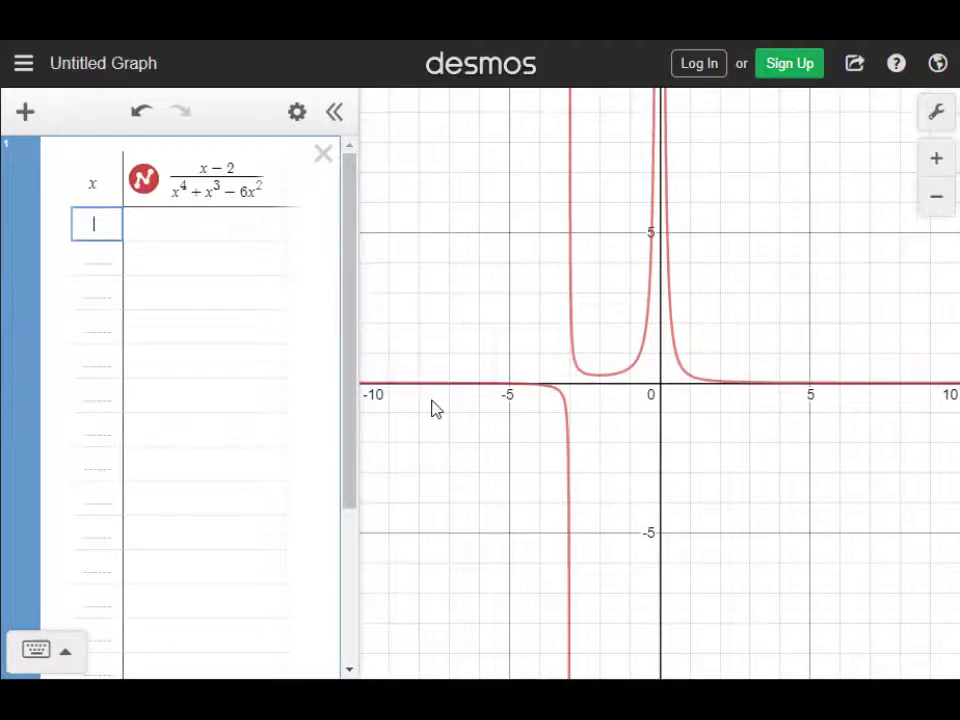
{"action": "type", "text": "1.996"}
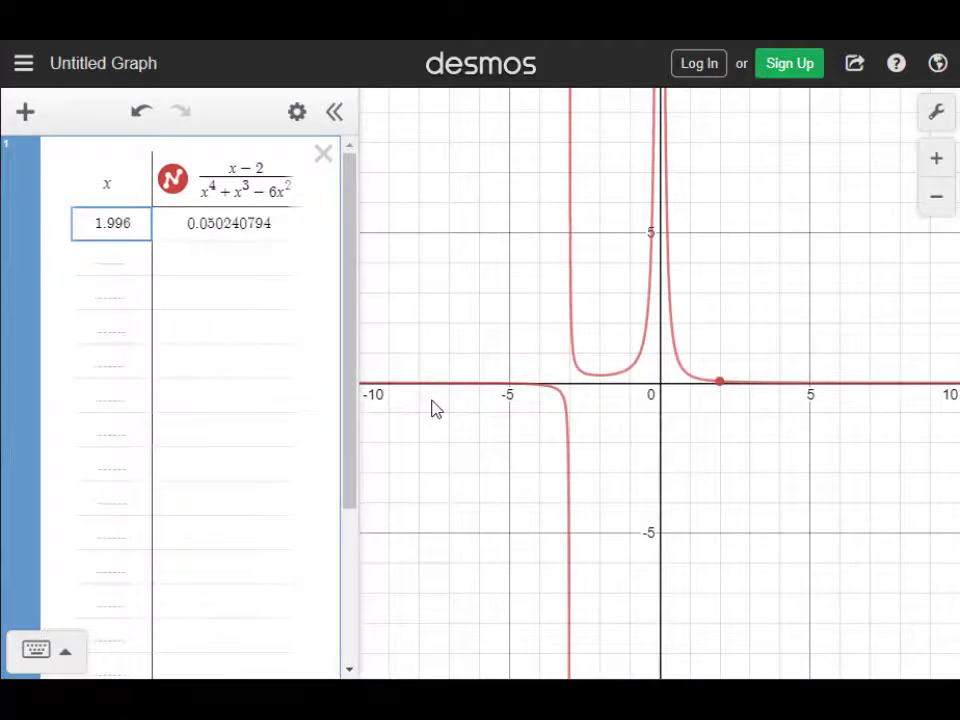
{"action": "key", "text": "BackSpace"}
{"action": "type", "text": "7"}
{"action": "key", "text": "Return"}
{"action": "type", "text": "1.998"}
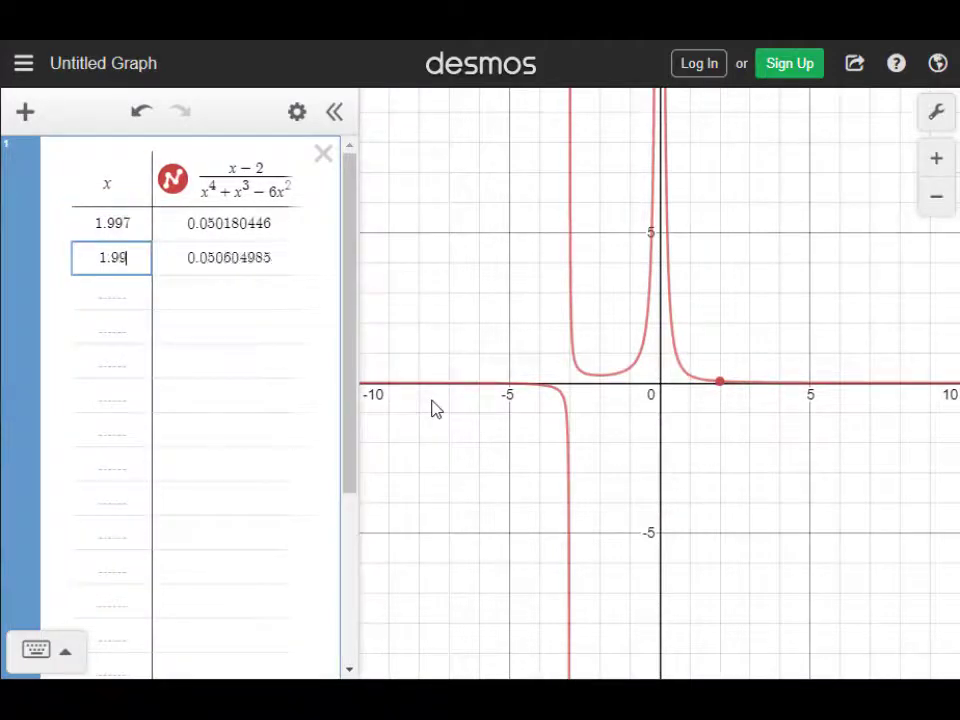
{"action": "key", "text": "Return"}
{"action": "type", "text": "1.999"}
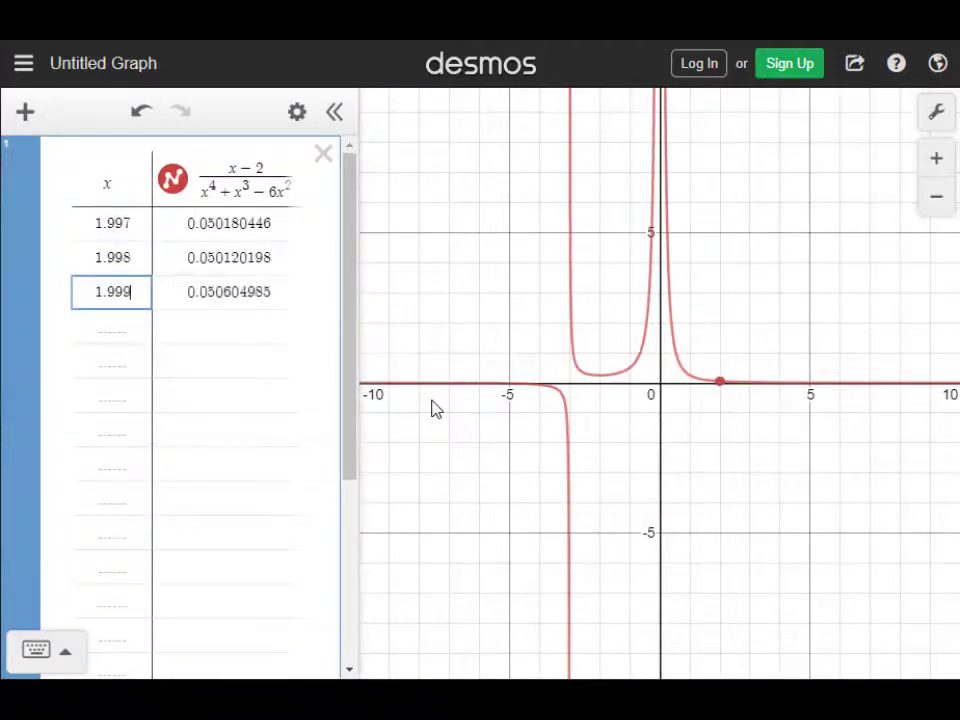
{"action": "key", "text": "Return"}
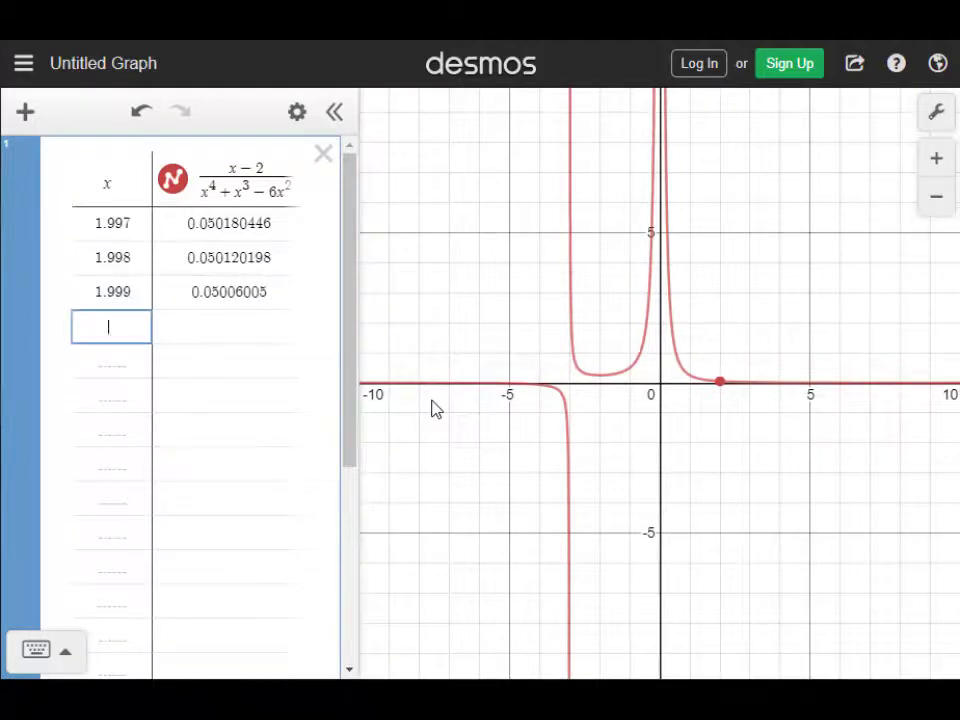
Add 2.001, 2.002 and 2.003 as the next three x-values in the table.
{"action": "type", "text": "2.001"}
{"action": "key", "text": "Return"}
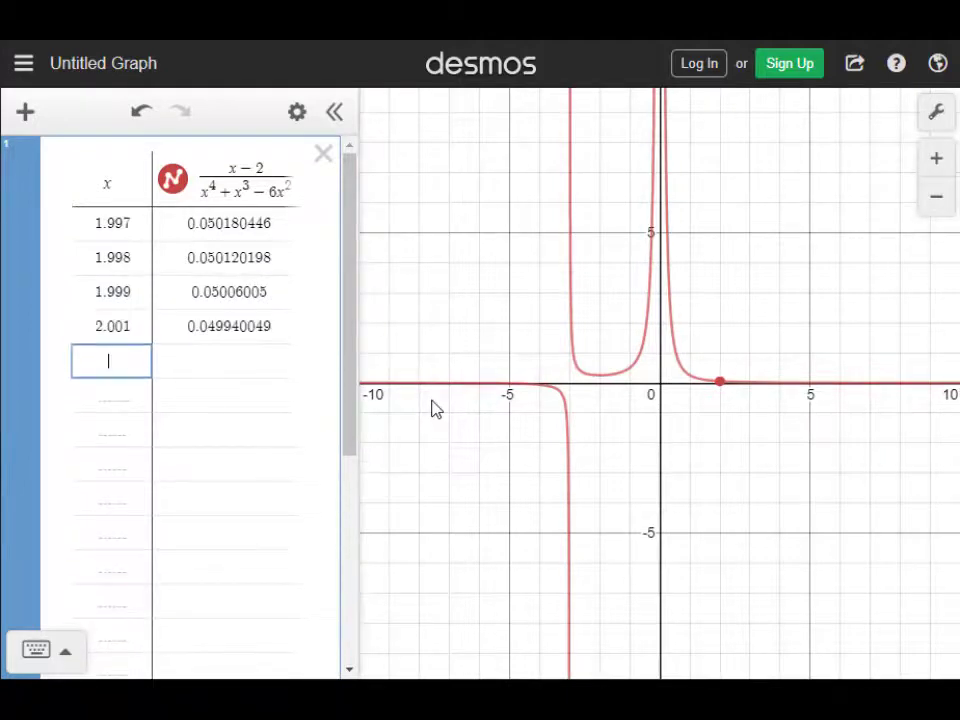
{"action": "type", "text": "2.002"}
{"action": "key", "text": "Return"}
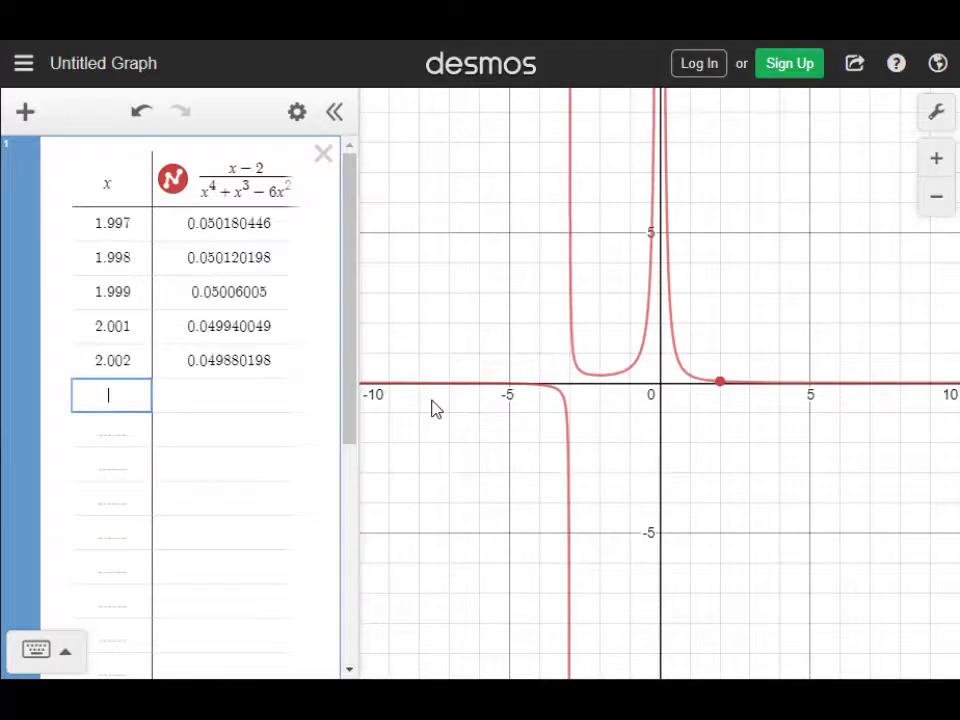
{"action": "type", "text": "2.00"}
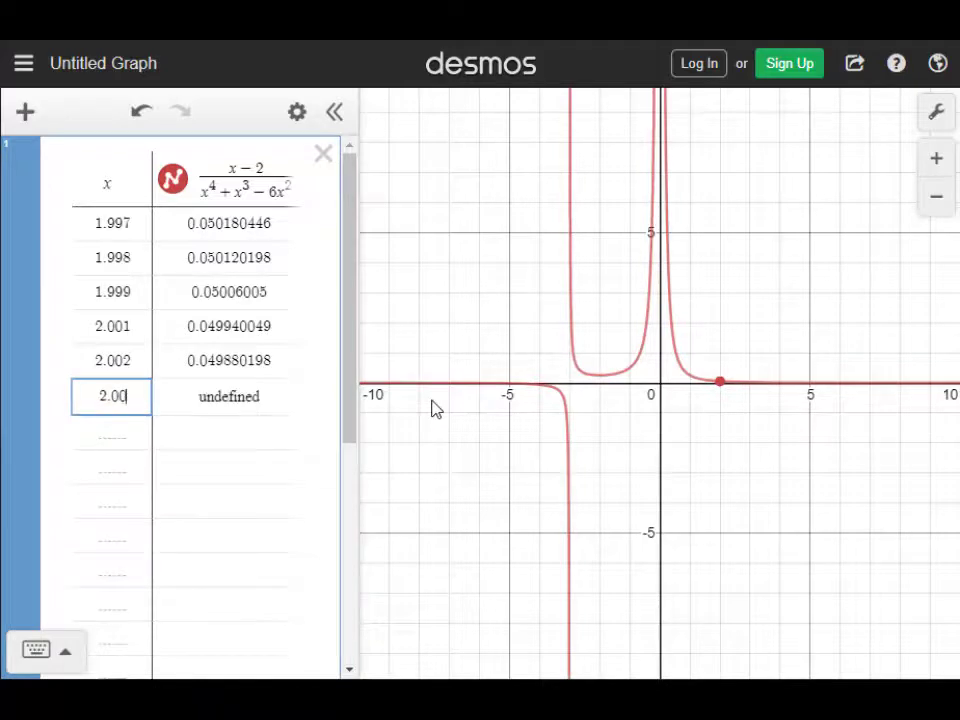
{"action": "type", "text": "3"}
{"action": "key", "text": "Return"}
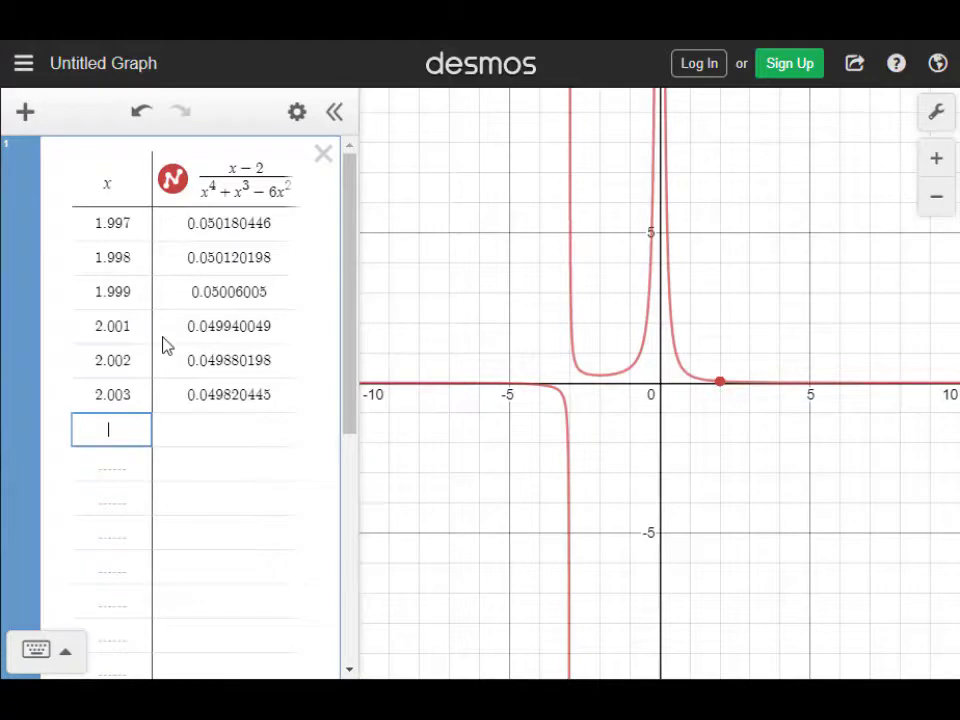
Change the first three x-values in the table to .997, .998 and .999.
{"action": "left_click", "coordinate": [106, 226]}
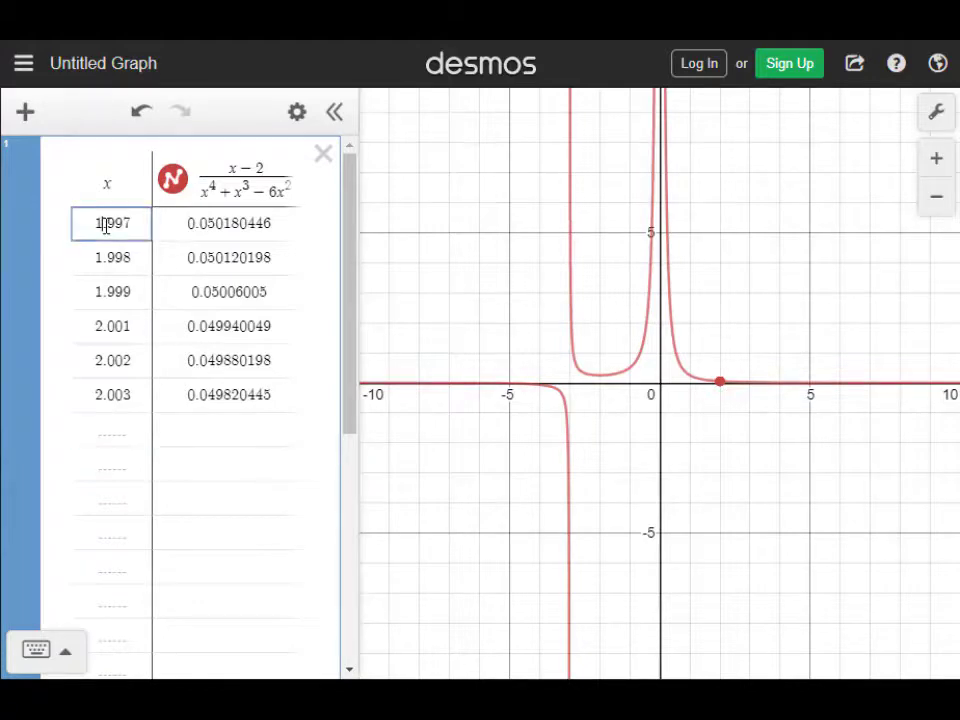
{"action": "key", "text": "BackSpace"}
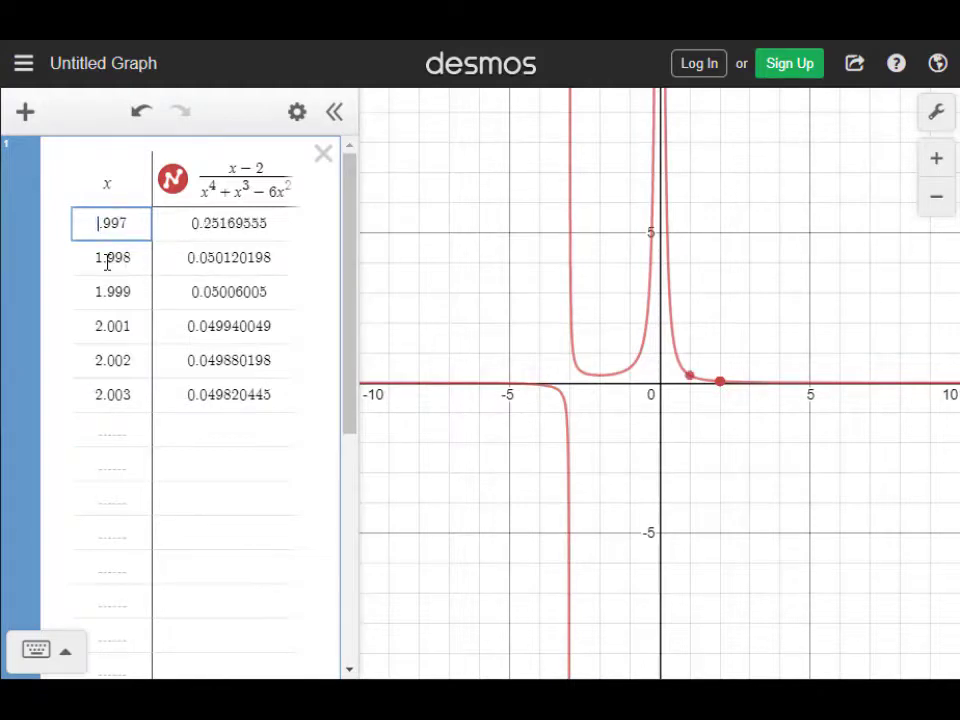
{"action": "left_click", "coordinate": [101, 259]}
{"action": "key", "text": "BackSpace"}
{"action": "left_click", "coordinate": [95, 291]}
{"action": "key", "text": "BackSpace"}
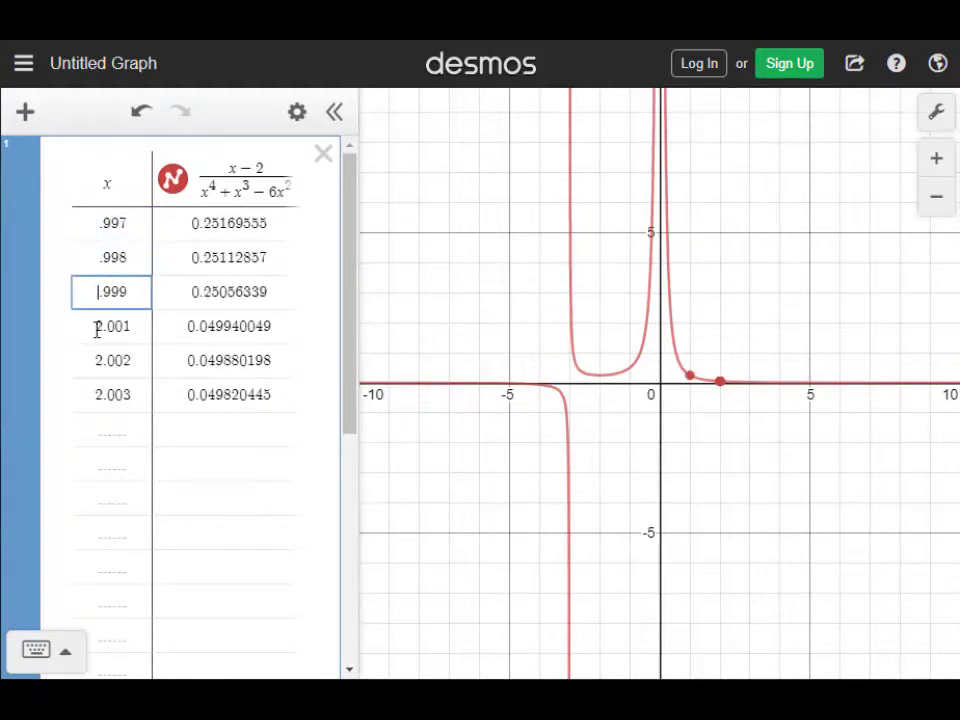
Change the last three x-values in the table to 1.001, 1.002 and 1.003.
{"action": "left_click", "coordinate": [96, 326]}
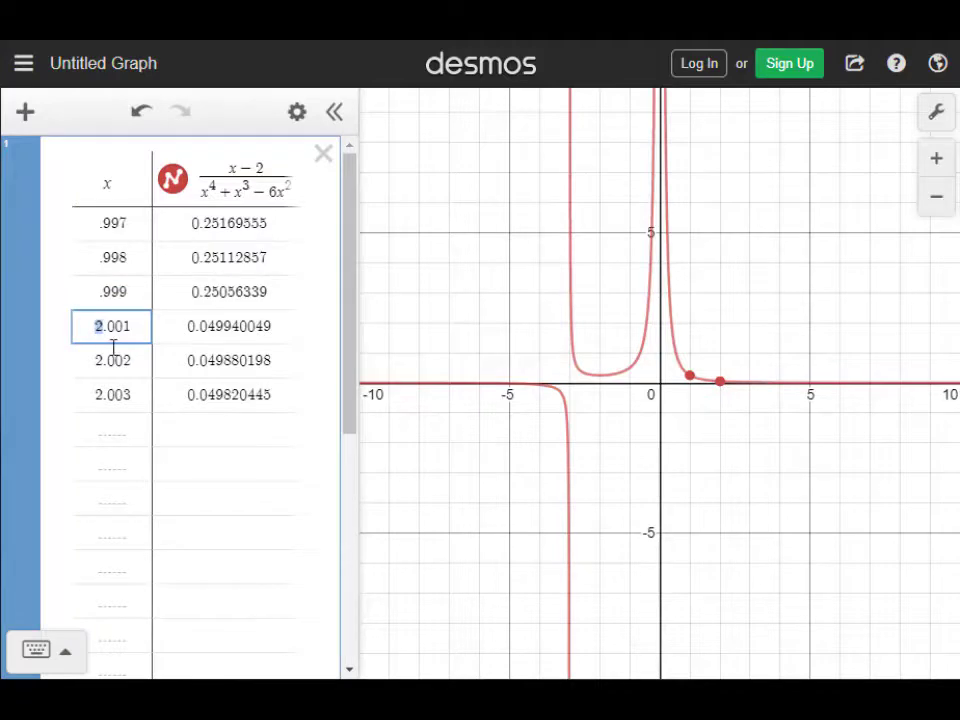
{"action": "key", "text": "BackSpace"}
{"action": "type", "text": "1"}
{"action": "left_click", "coordinate": [92, 360]}
{"action": "key", "text": "BackSpace"}
{"action": "type", "text": "1"}
{"action": "left_click", "coordinate": [105, 394]}
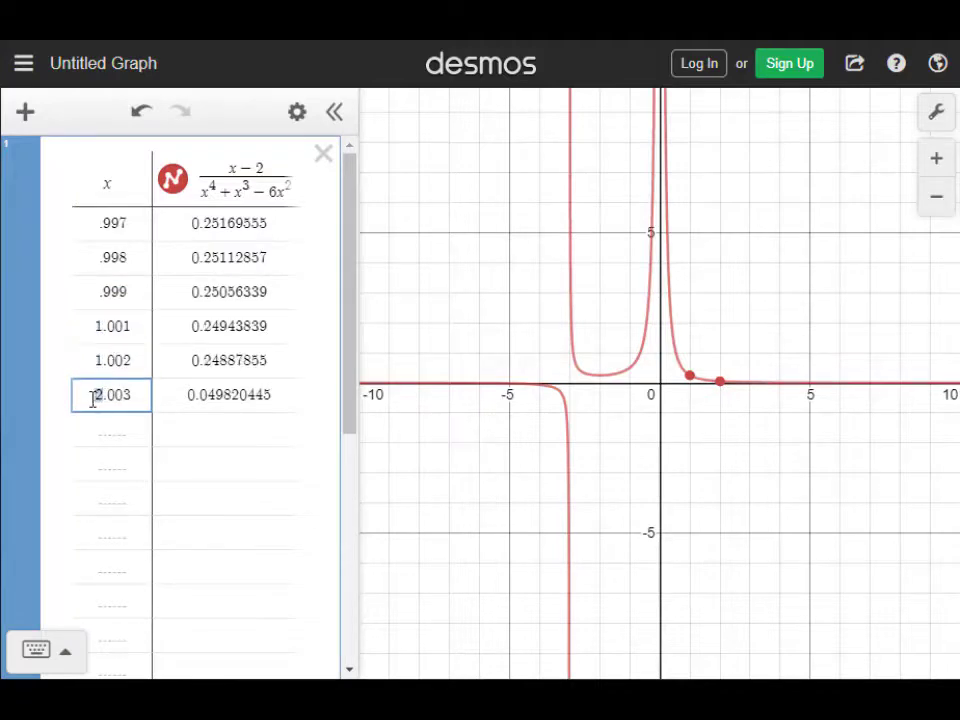
{"action": "key", "text": "BackSpace"}
{"action": "type", "text": "1"}
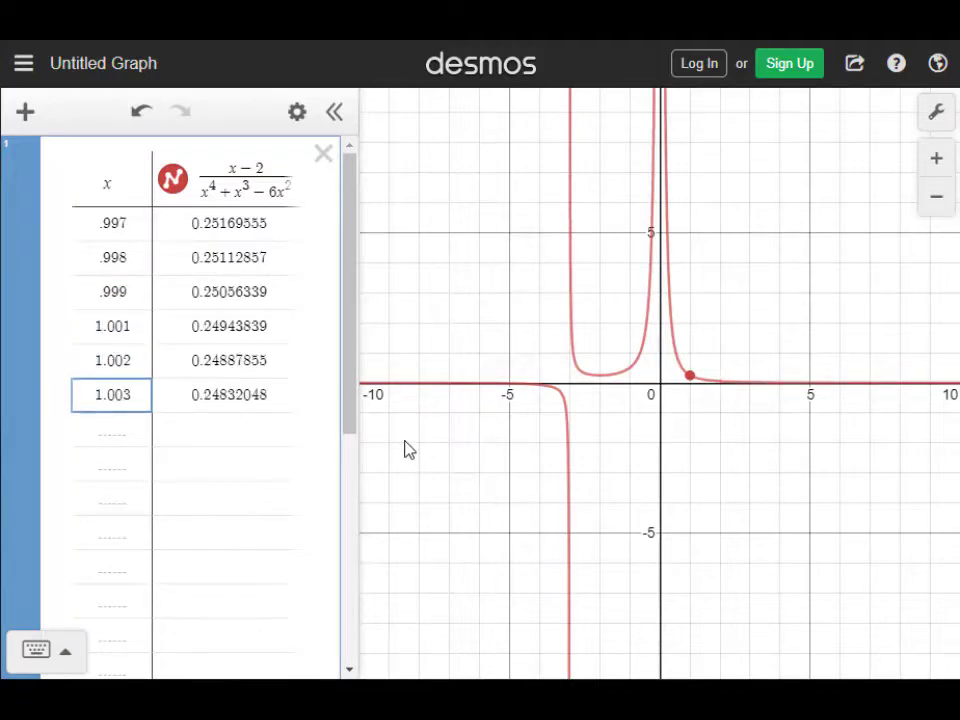